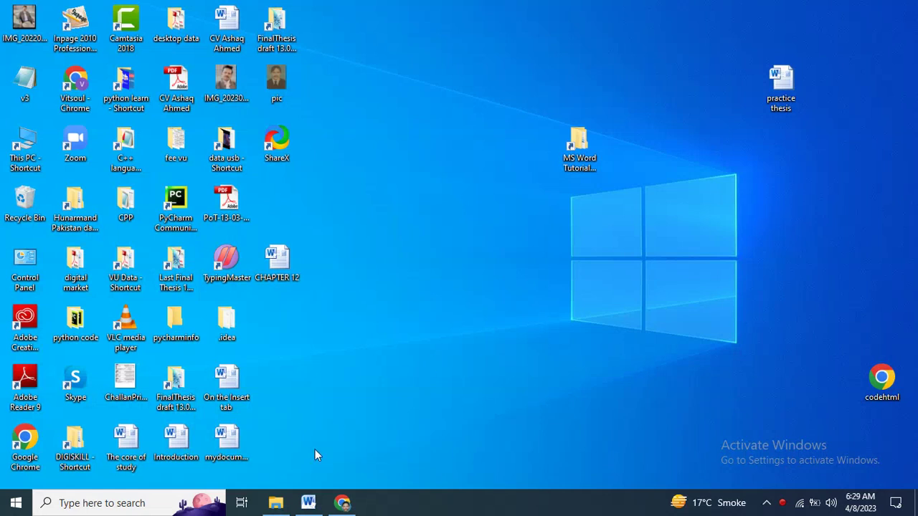
# - Restore the Word document 'my new document' from the taskbar to show the Activation function diagram
pyautogui.click(308, 503)
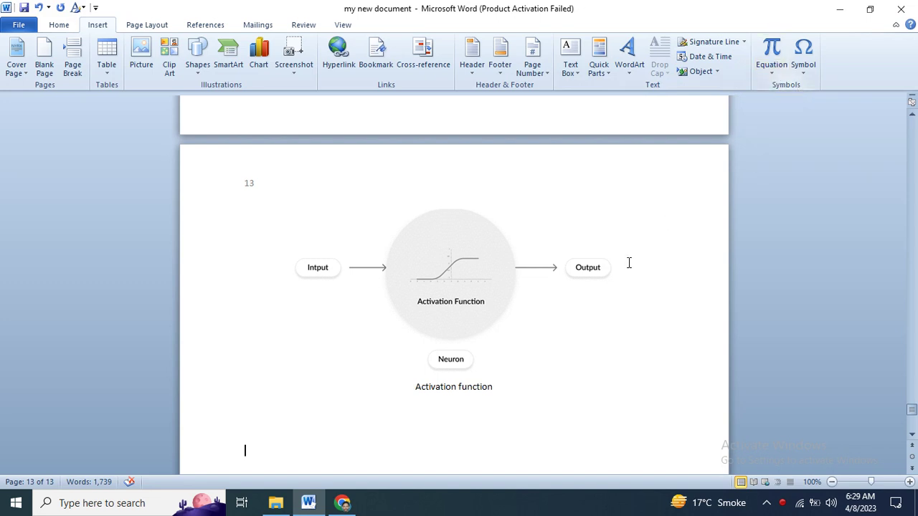
# - Insert the built-in Expansion of a Sum equation below the Activation function caption
pyautogui.click(772, 71)
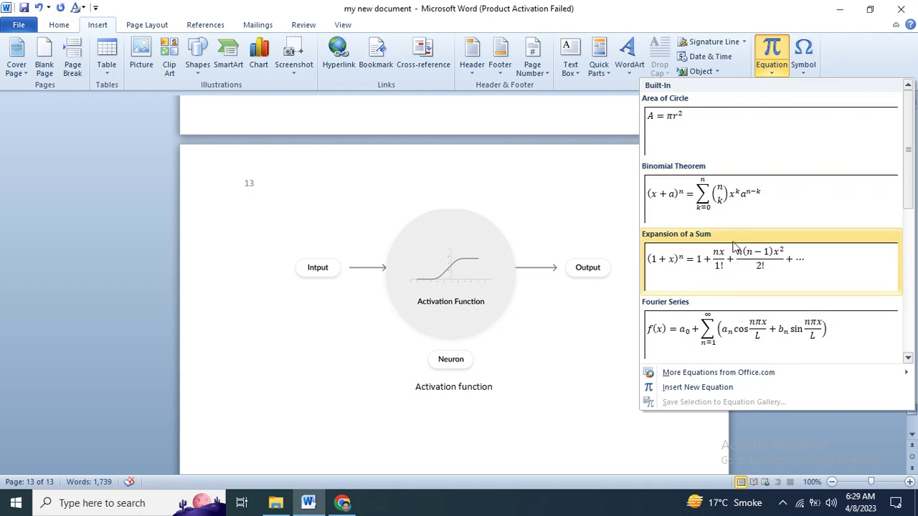
pyautogui.click(731, 264)
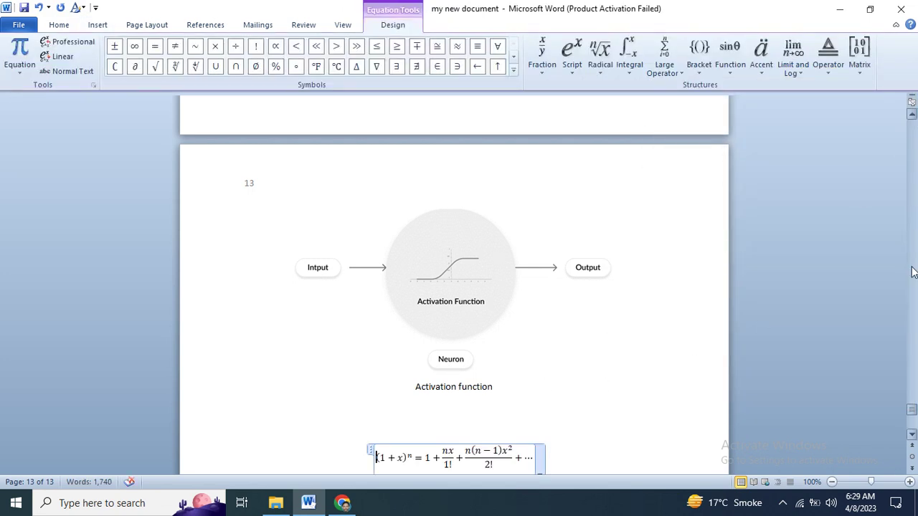
# - Change the first fraction's numerator in the expansion from nx to 3x
pyautogui.moveTo(912, 409); pyautogui.dragTo(912, 422)
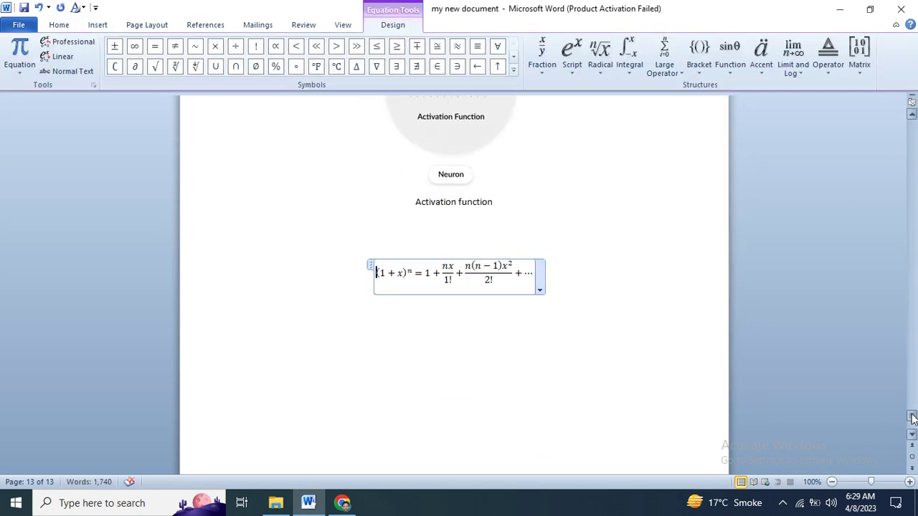
pyautogui.click(555, 344)
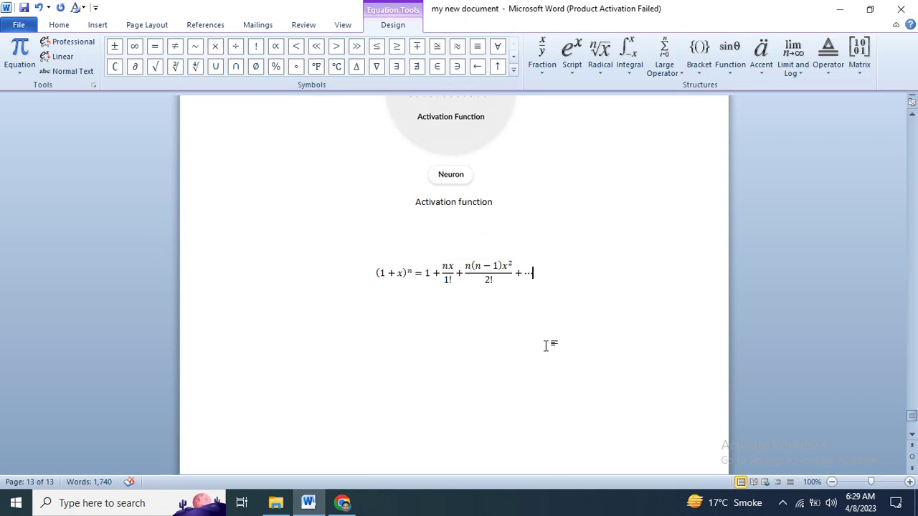
pyautogui.click(449, 280)
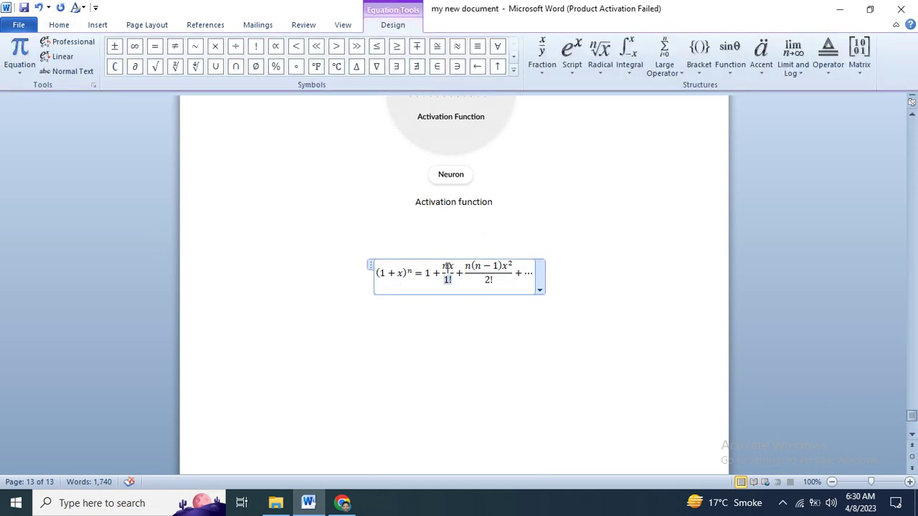
pyautogui.click(448, 267)
pyautogui.write('3')
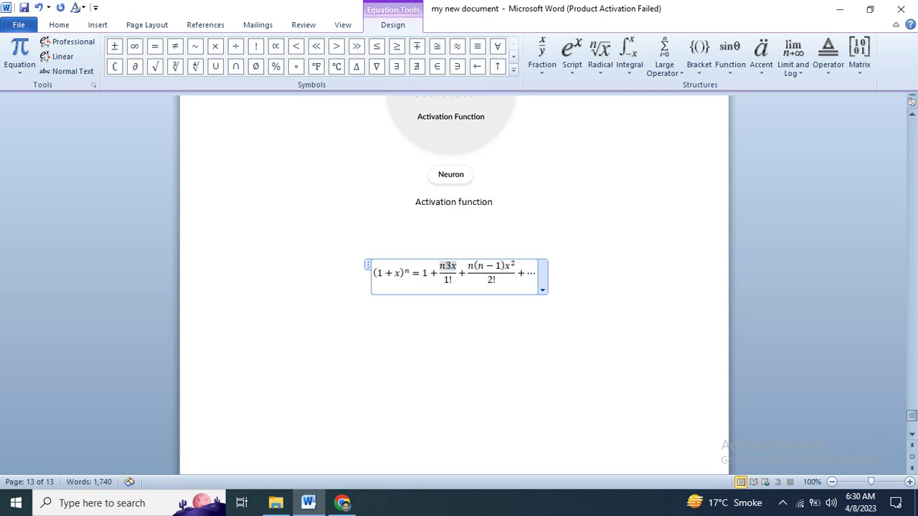
pyautogui.click(446, 267)
pyautogui.press('BackSpace')
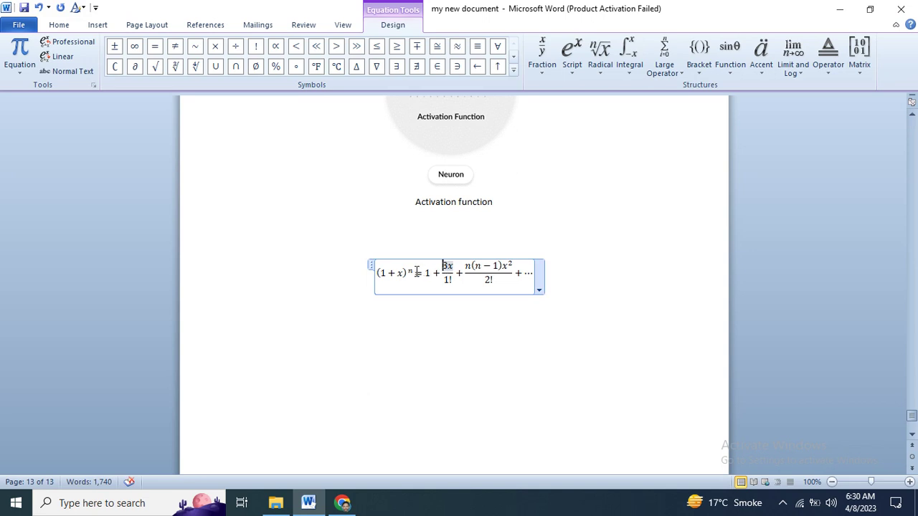
# - Replace n with 3 in the (1+x) exponent and the second numerator, giving 3(3−1)x²/2!
pyautogui.click(410, 268)
pyautogui.write('3')
pyautogui.press('Delete')
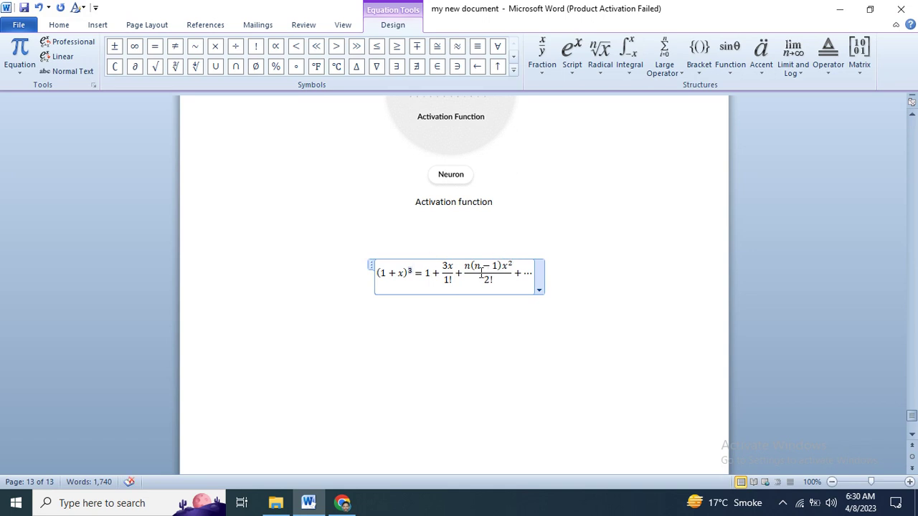
pyautogui.click(470, 266)
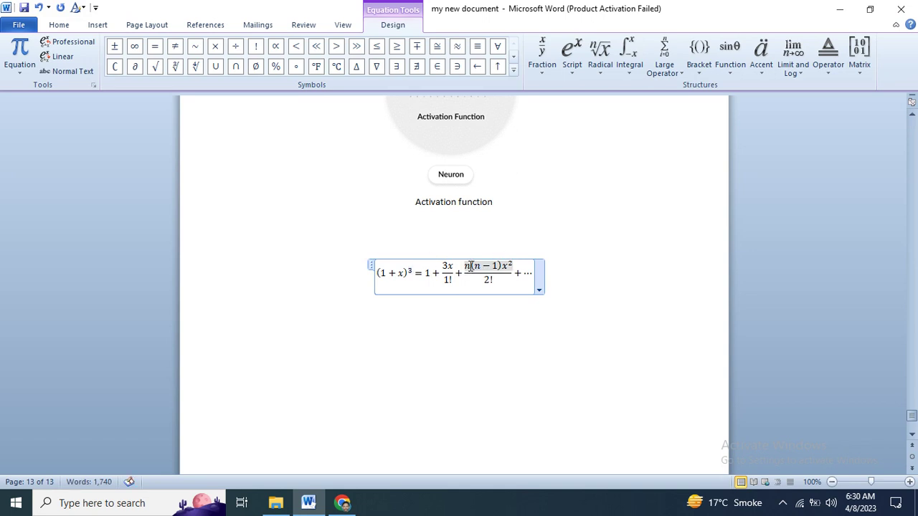
pyautogui.press('BackSpace')
pyautogui.write('3')
pyautogui.press('BackSpace')
pyautogui.write('3')
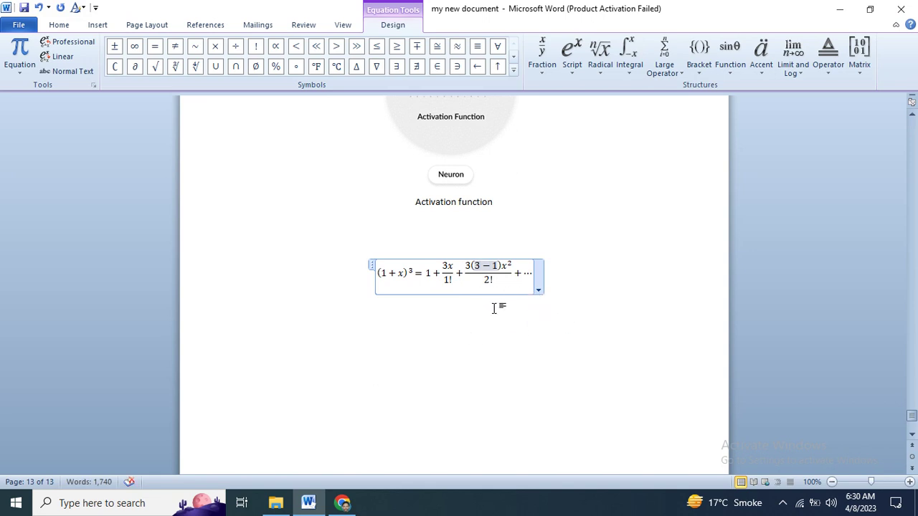
pyautogui.click(536, 334)
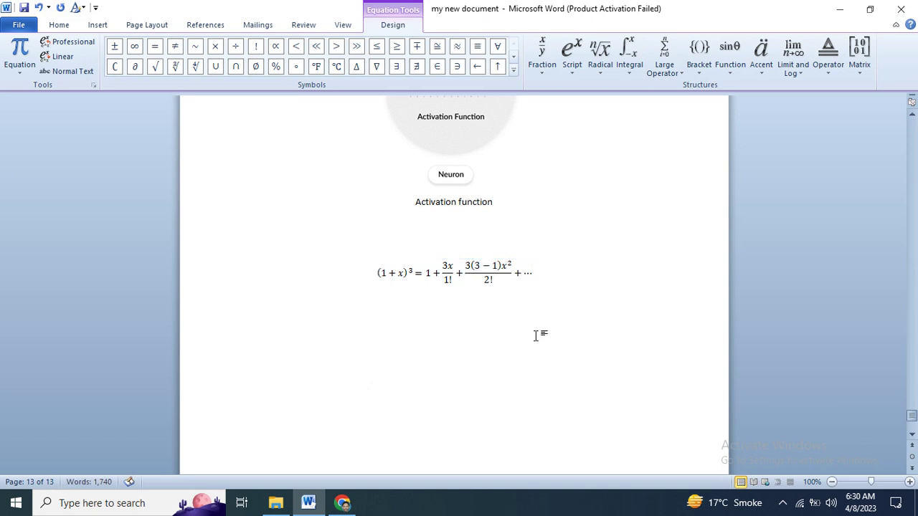
# - Save the edited (1+x)³ expansion to the Equations gallery as a new General building block
pyautogui.click(533, 273)
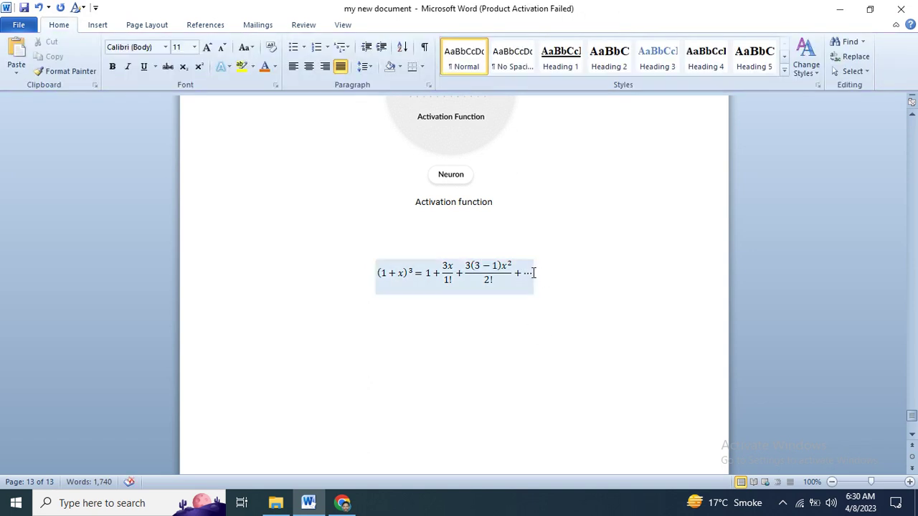
pyautogui.click(540, 290)
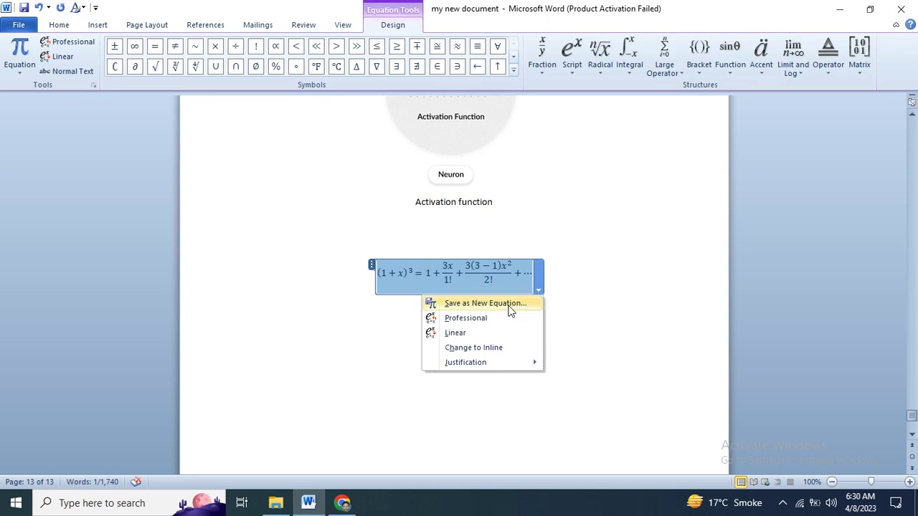
pyautogui.click(485, 303)
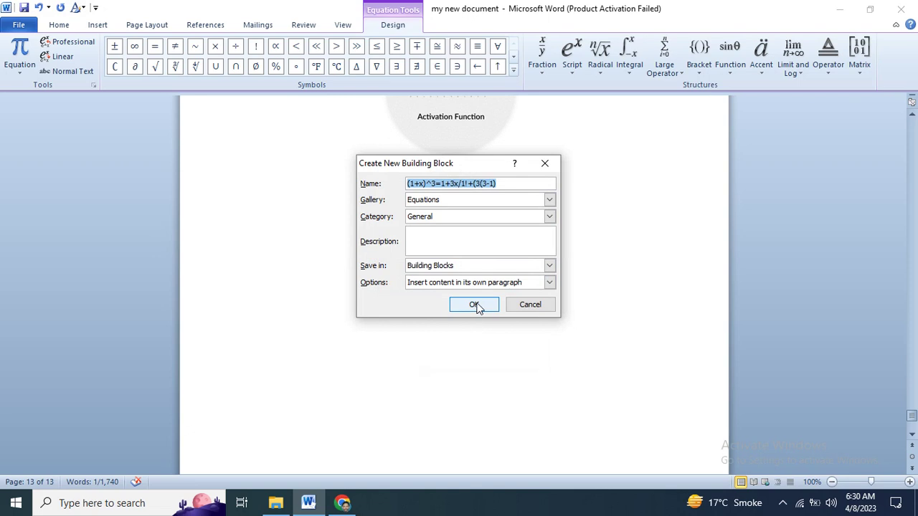
pyautogui.click(473, 305)
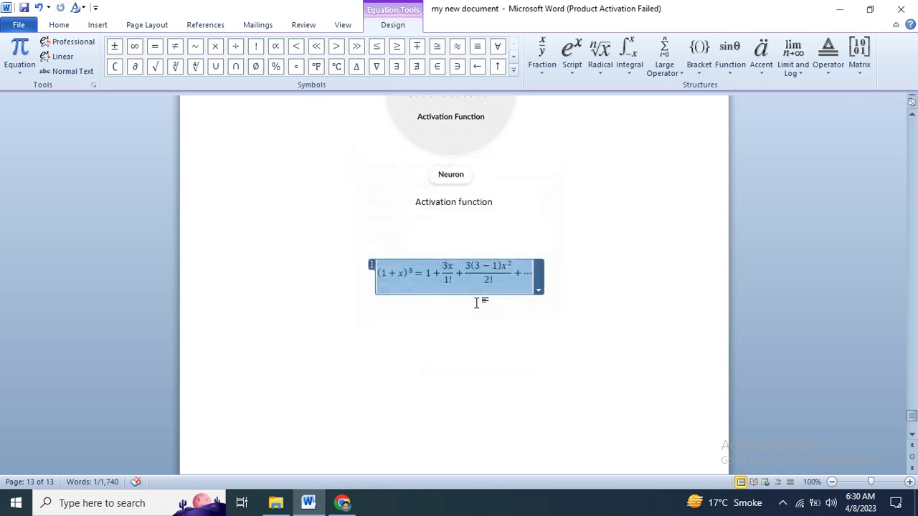
pyautogui.click(516, 333)
pyautogui.click(555, 281)
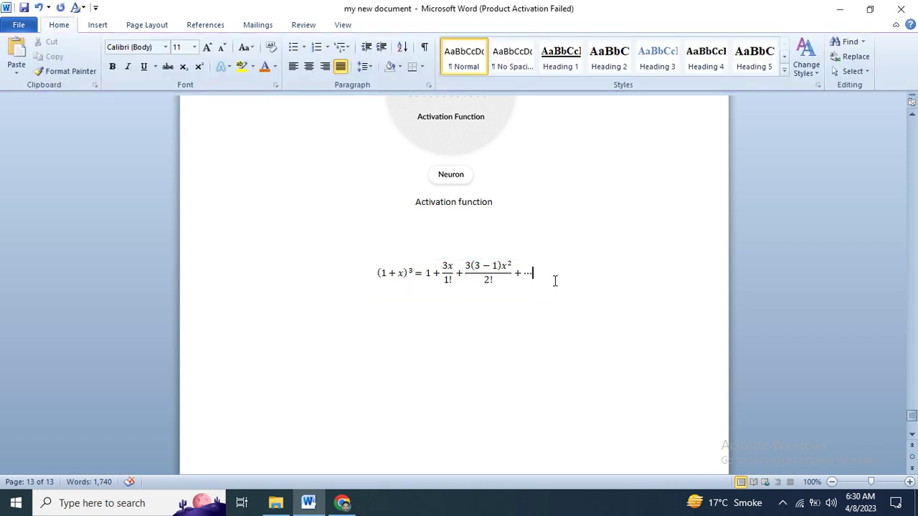
# - Remove a stray ∞, then add a stacked 3/5 fraction with an empty 3×3 matrix in its denominator
pyautogui.click(517, 281)
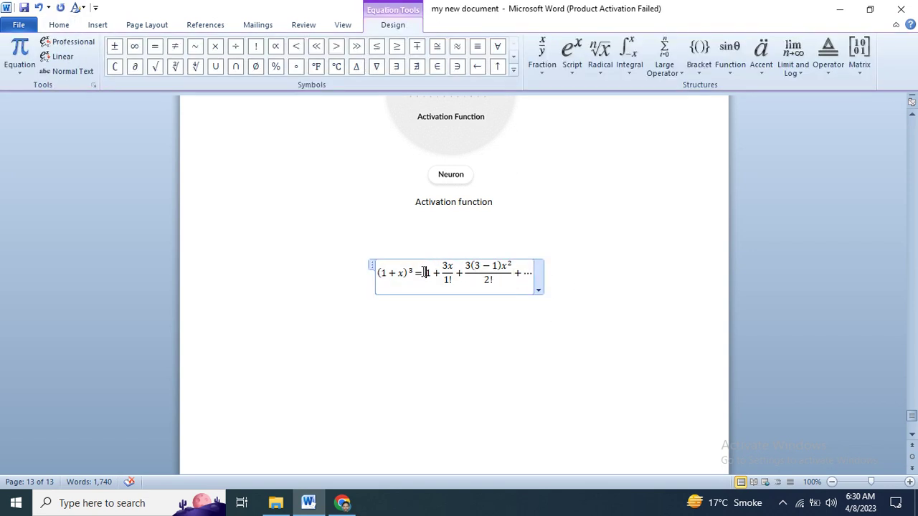
pyautogui.click(136, 49)
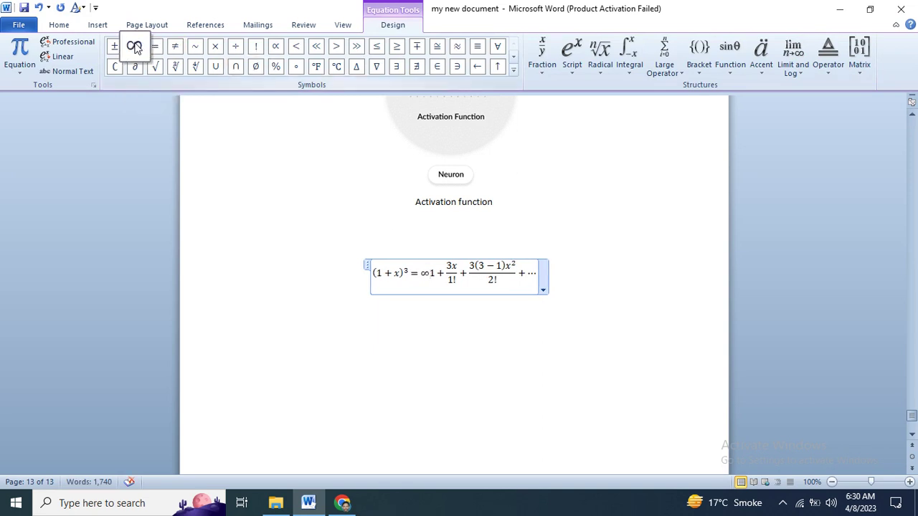
pyautogui.press('BackSpace')
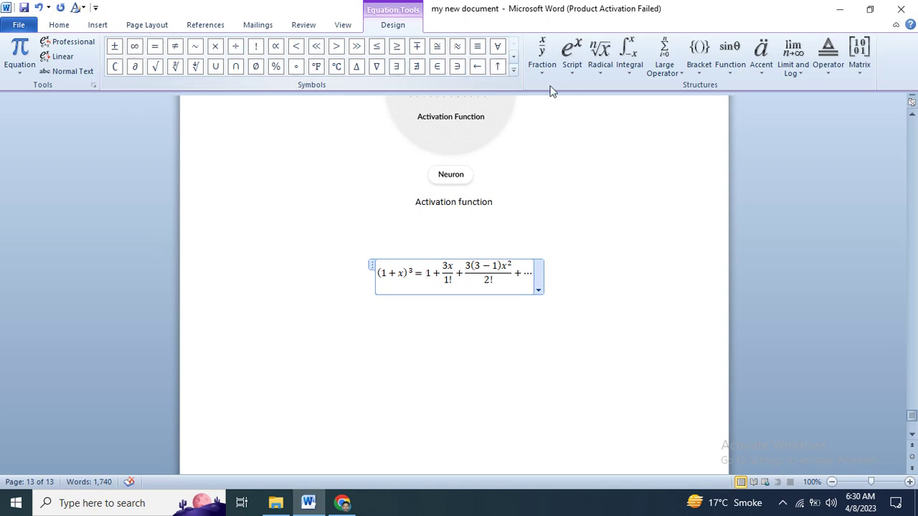
pyautogui.click(541, 51)
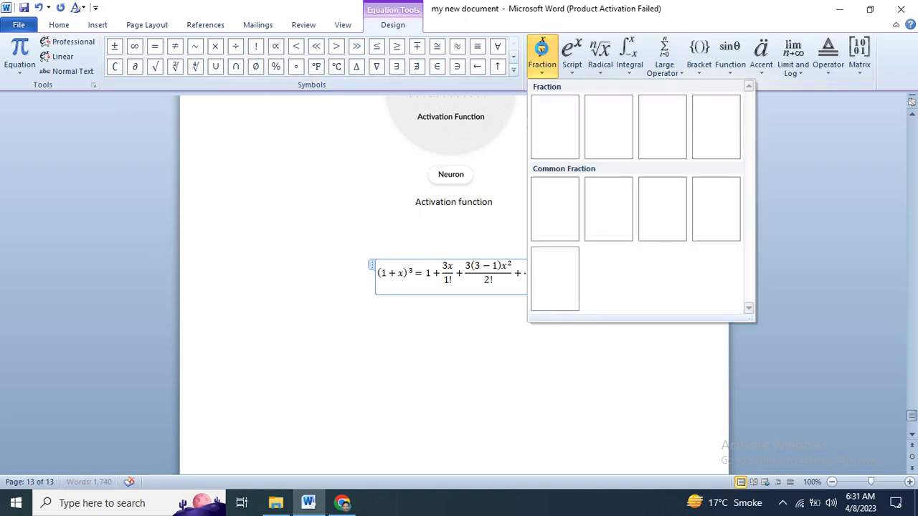
pyautogui.click(564, 140)
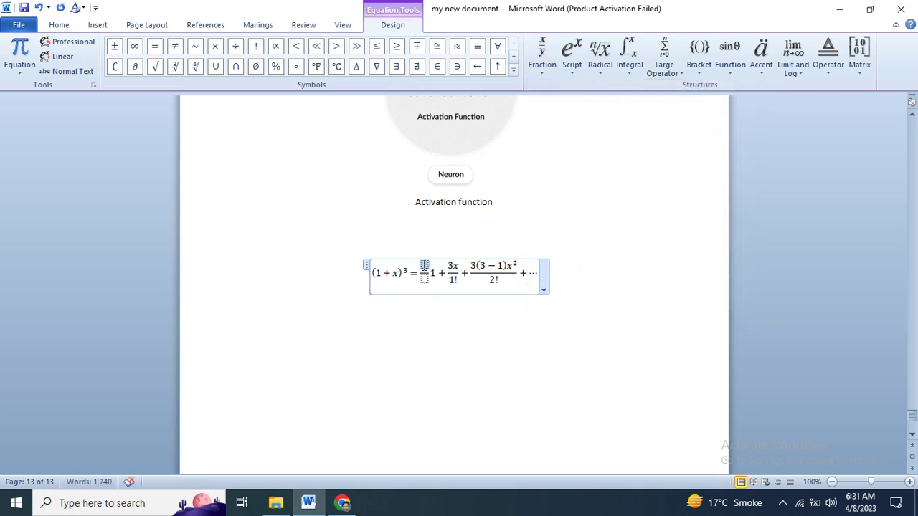
pyautogui.write('3/')
pyautogui.click(424, 278)
pyautogui.write('3/')
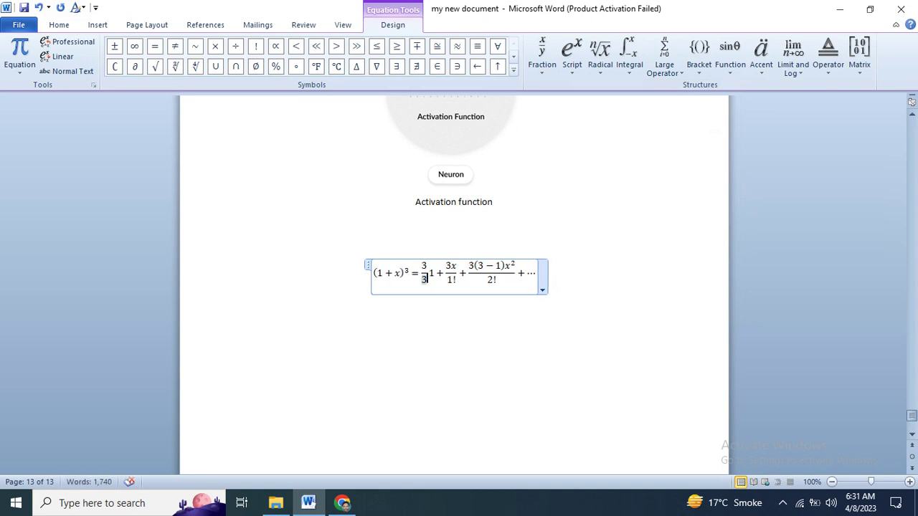
pyautogui.write('5')
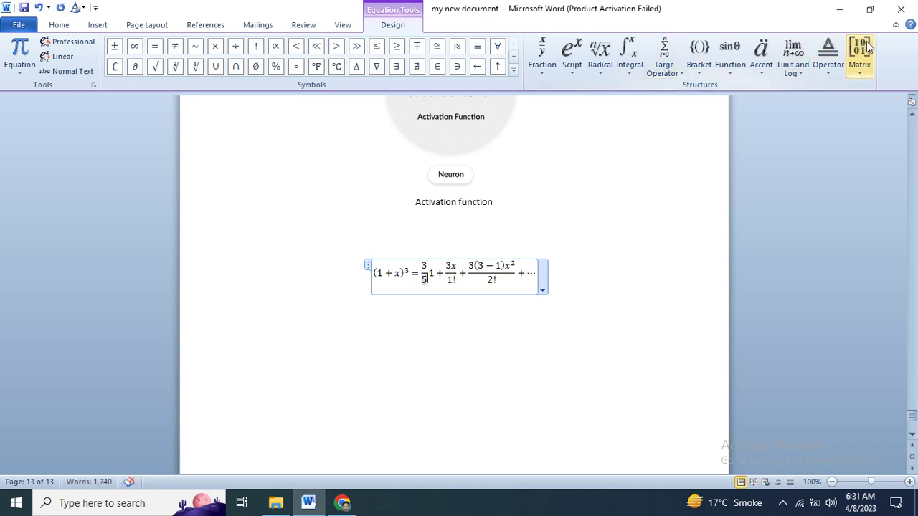
pyautogui.click(863, 71)
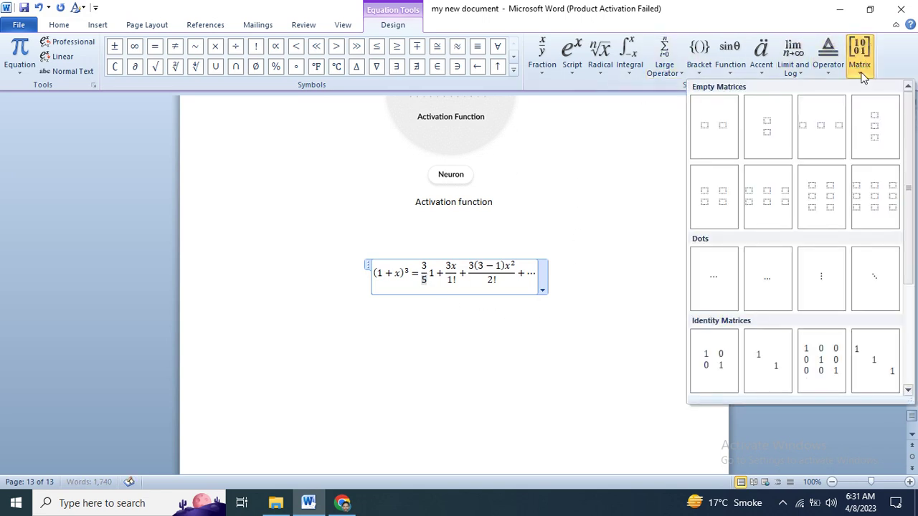
pyautogui.click(879, 196)
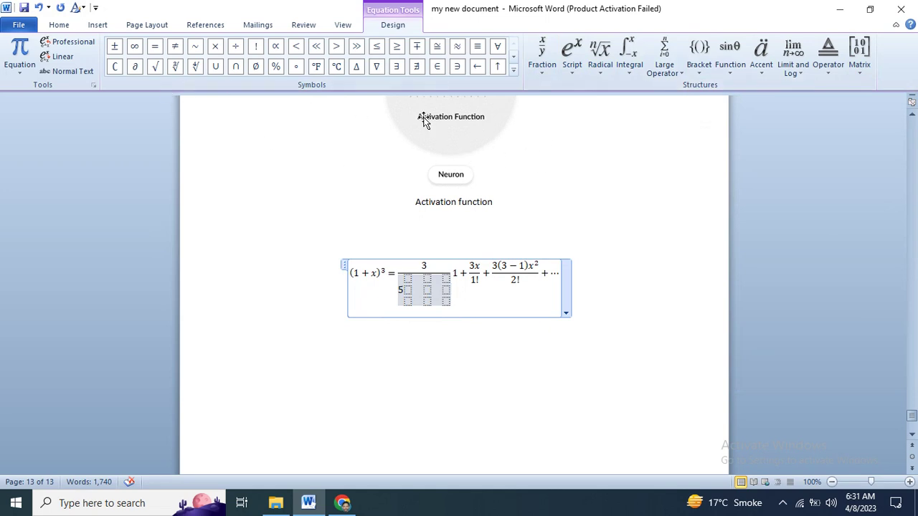
# - Insert a £ symbol on the line below the equation and select it
pyautogui.click(98, 26)
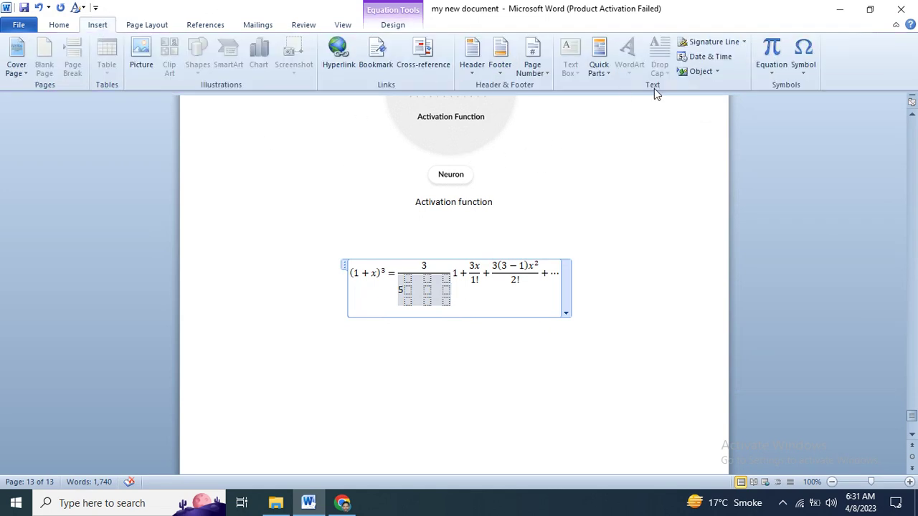
pyautogui.click(594, 324)
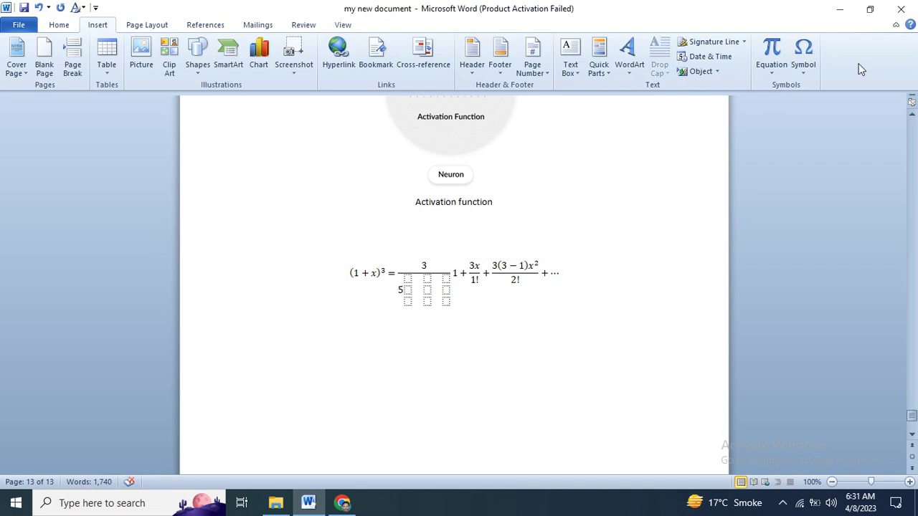
pyautogui.click(803, 57)
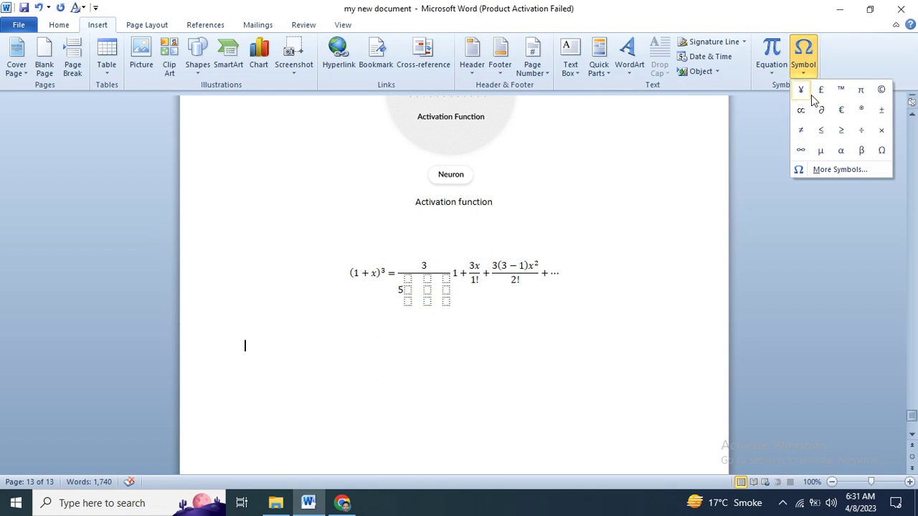
pyautogui.click(821, 98)
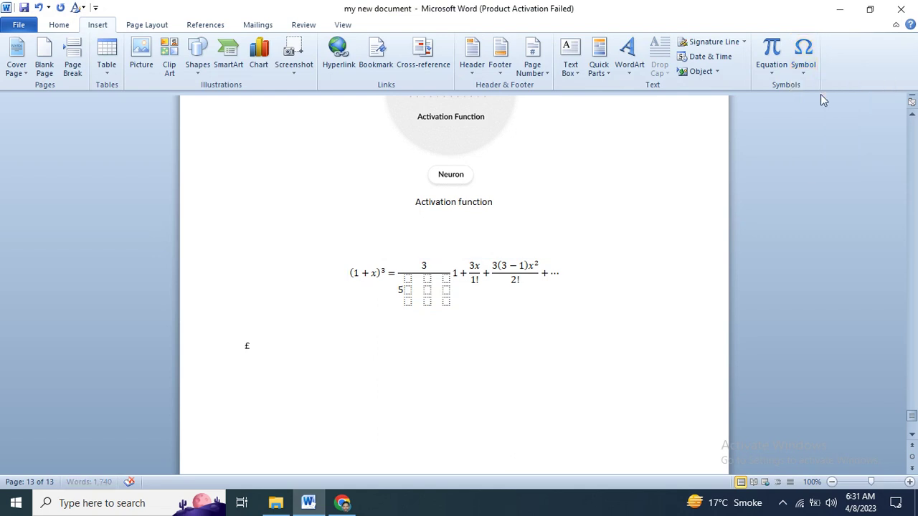
pyautogui.moveTo(257, 347); pyautogui.dragTo(245, 345)
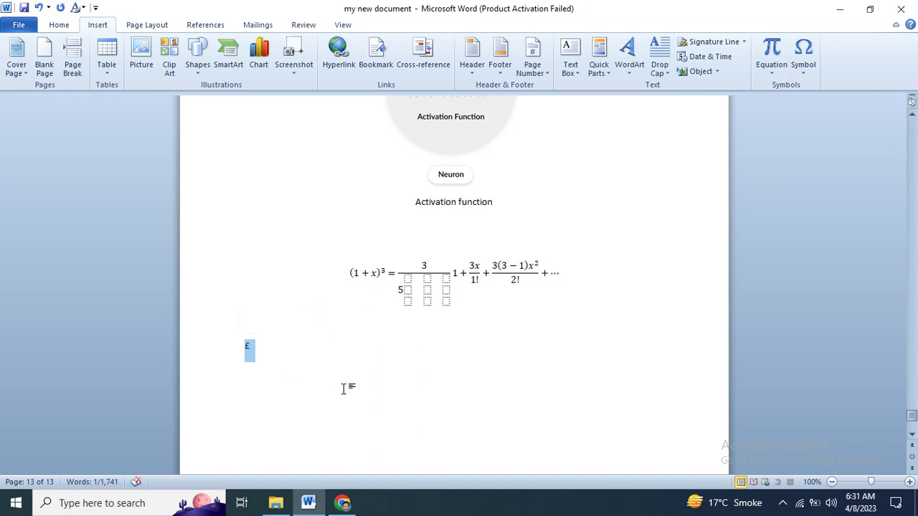
# - Enlarge the selected £ sign by two font-size steps, then show the Page Layout settings
pyautogui.hotkey('ctrl', 'shift', '.')
pyautogui.hotkey('ctrl', 'shift', '.')
pyautogui.hotkey('ctrl', 'shift', '.')
pyautogui.hotkey('ctrl', 'shift', '.')
pyautogui.hotkey('ctrl', 'shift', '.')
pyautogui.hotkey('ctrl', 'shift', '.')
pyautogui.hotkey('ctrl', 'shift', '.')
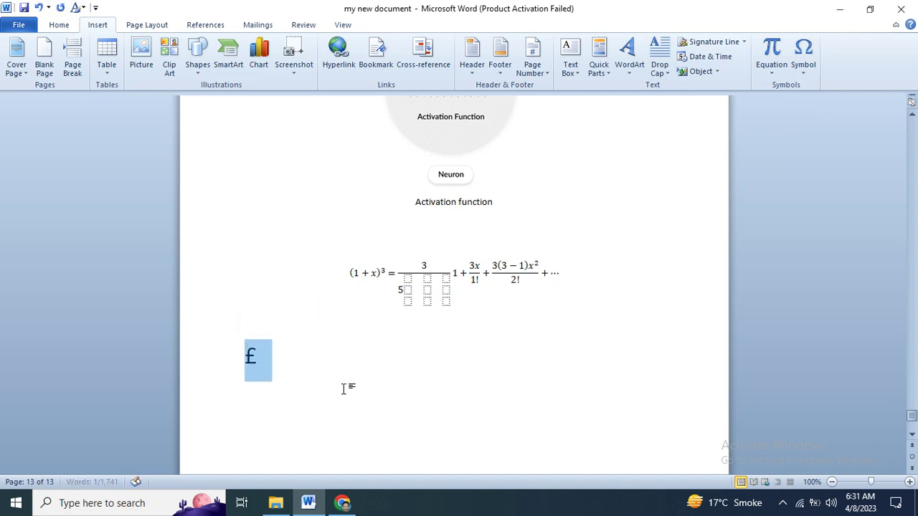
pyautogui.hotkey('ctrl', 'shift', '.')
pyautogui.hotkey('ctrl', 'shift', '.')
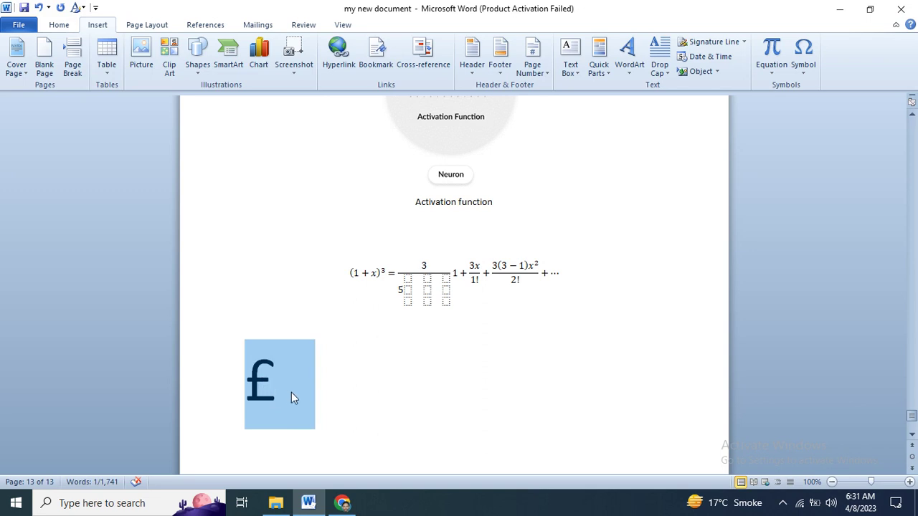
pyautogui.click(291, 393)
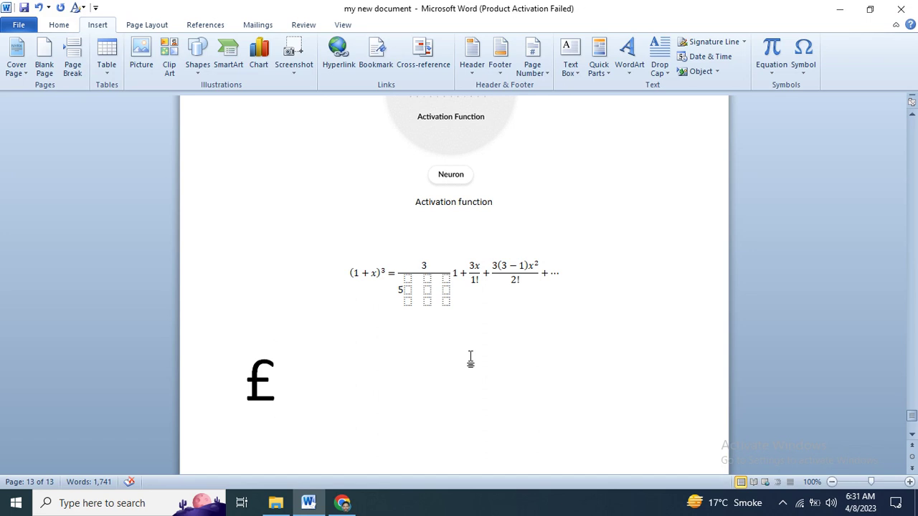
pyautogui.click(145, 24)
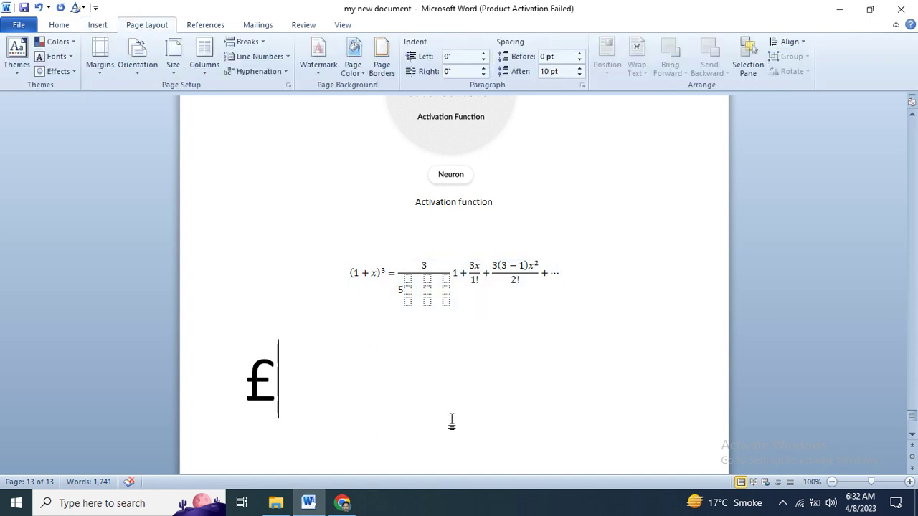